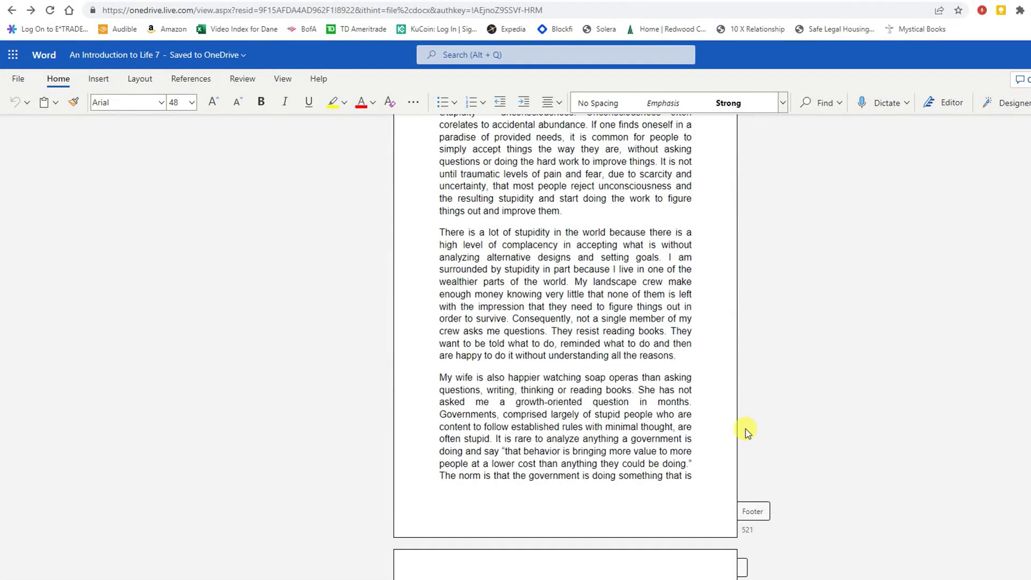
{"action": "scroll", "coordinate": [745, 429], "scroll_direction": "down", "scroll_amount": 3}
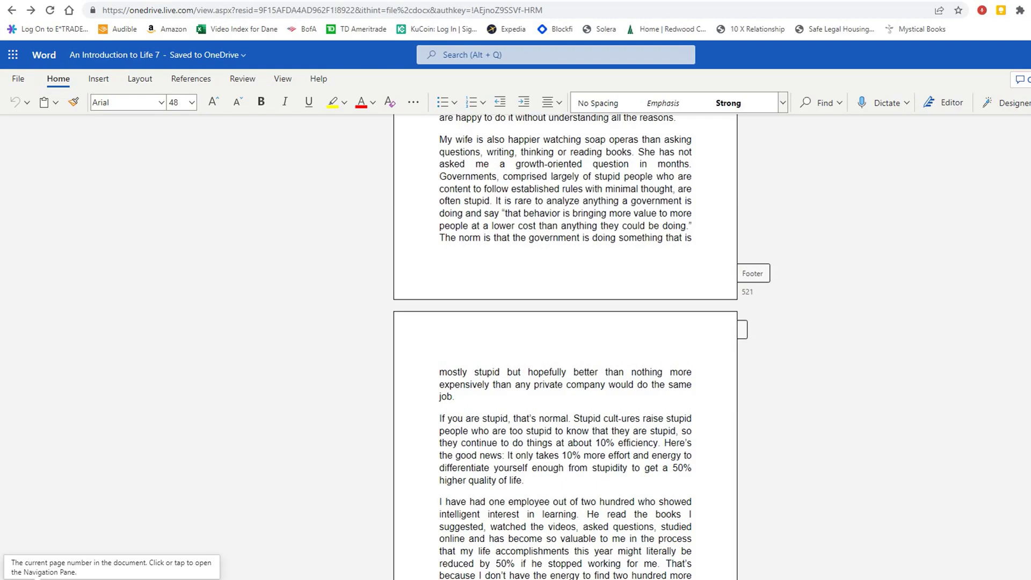
{"action": "scroll", "coordinate": [338, 395], "scroll_direction": "down", "scroll_amount": 5}
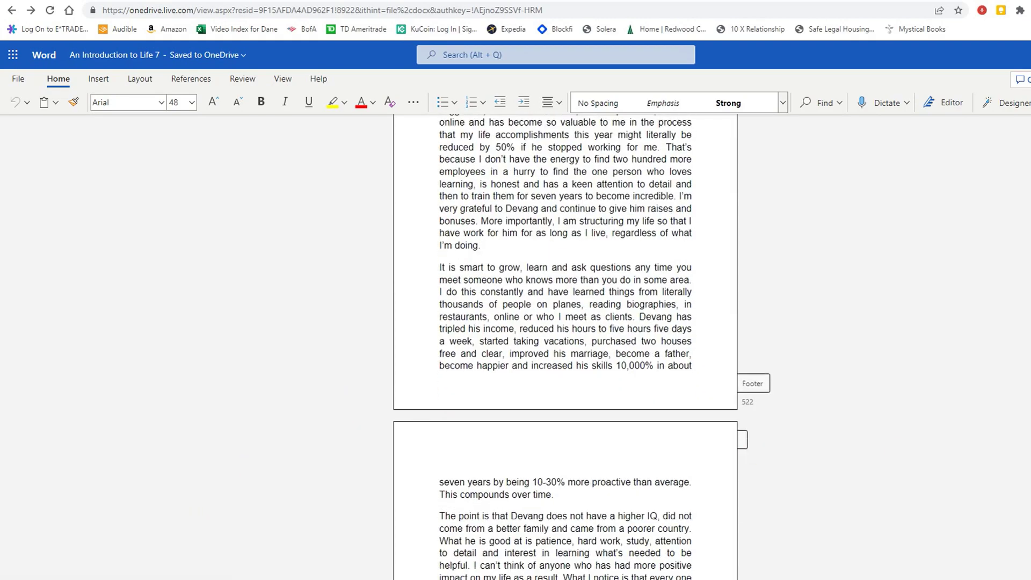
- Jump to the last page of 'An Introduction to Life 7', then page back up toward page 603
{"action": "key", "text": "ctrl+End"}
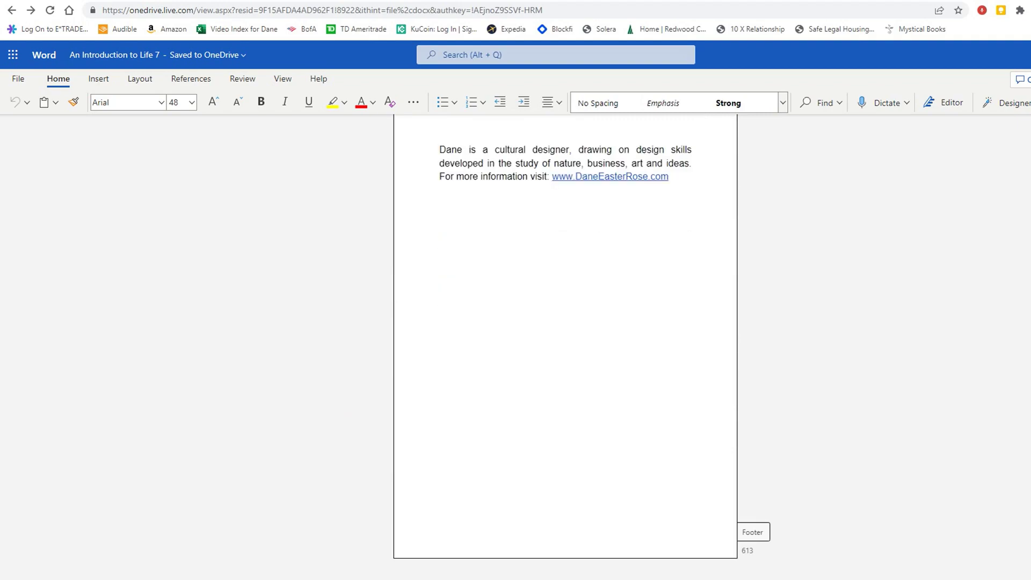
{"action": "key", "text": "Page_Up"}
{"action": "key", "text": "Page_Up"}
{"action": "key", "text": "Page_Up"}
{"action": "key", "text": "Page_Up"}
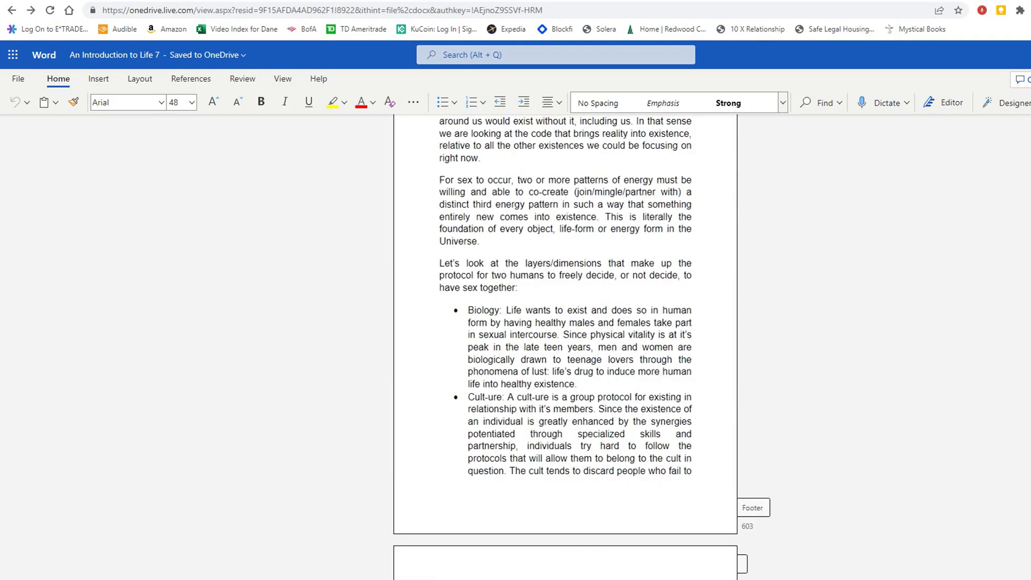
{"action": "scroll", "coordinate": [306, 478], "scroll_direction": "up", "scroll_amount": 4}
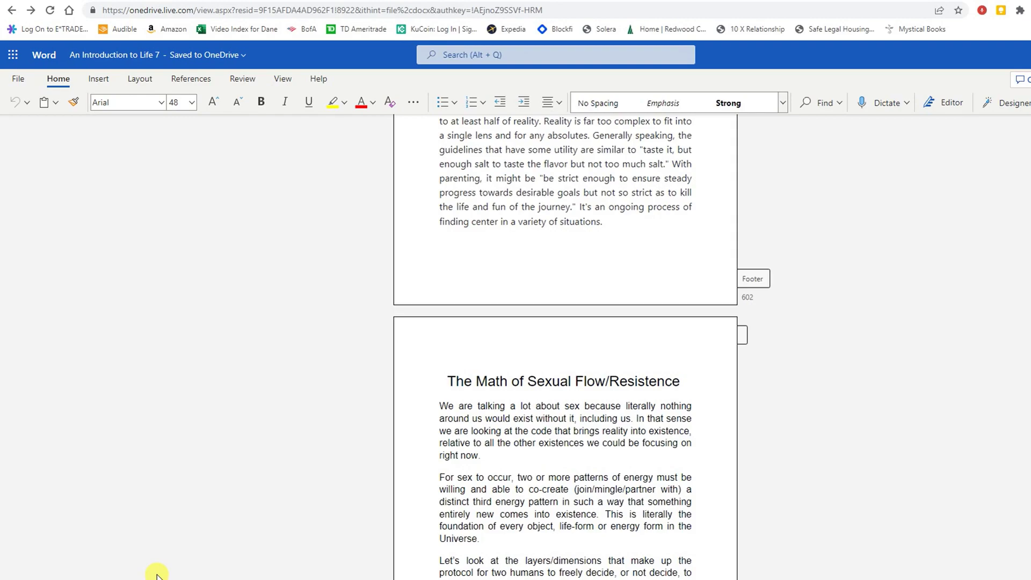
{"action": "scroll", "coordinate": [156, 576], "scroll_direction": "up", "scroll_amount": 1}
{"action": "scroll", "coordinate": [158, 576], "scroll_direction": "up", "scroll_amount": 3}
{"action": "scroll", "coordinate": [159, 574], "scroll_direction": "up", "scroll_amount": 5}
{"action": "scroll", "coordinate": [161, 570], "scroll_direction": "up", "scroll_amount": 5}
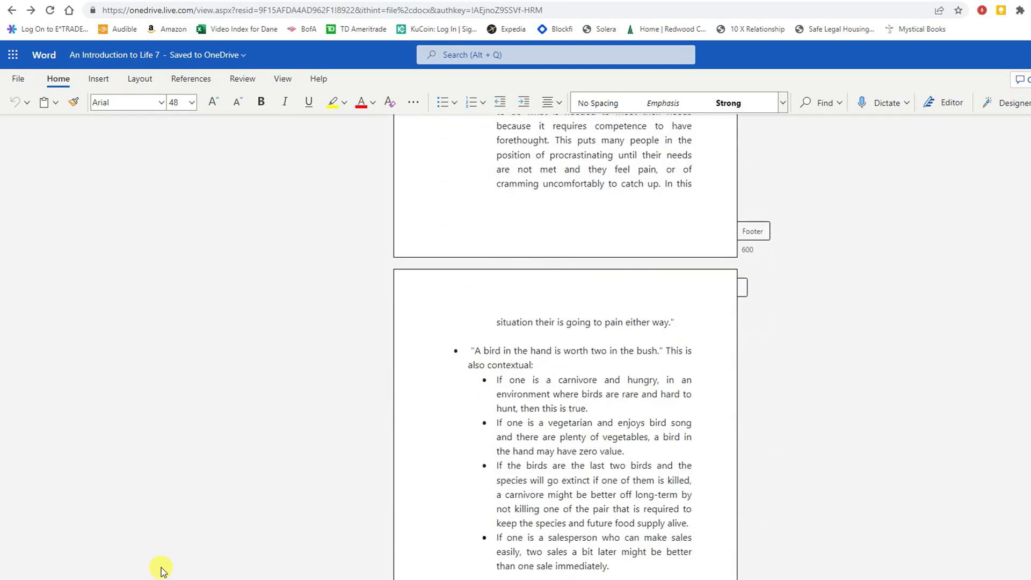
{"action": "scroll", "coordinate": [162, 571], "scroll_direction": "up", "scroll_amount": 5}
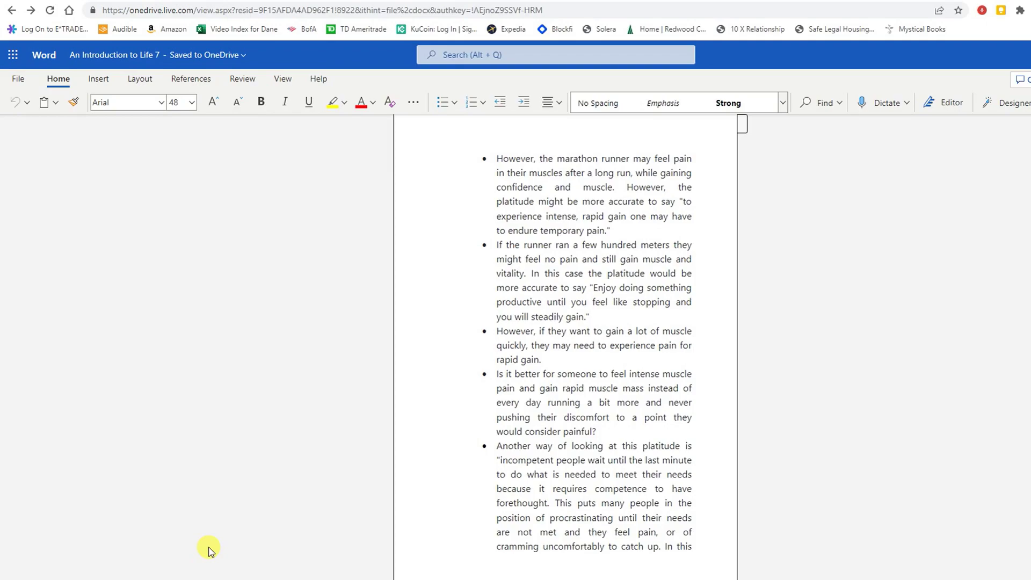
{"action": "scroll", "coordinate": [208, 550], "scroll_direction": "up", "scroll_amount": 3}
{"action": "scroll", "coordinate": [207, 550], "scroll_direction": "up", "scroll_amount": 2}
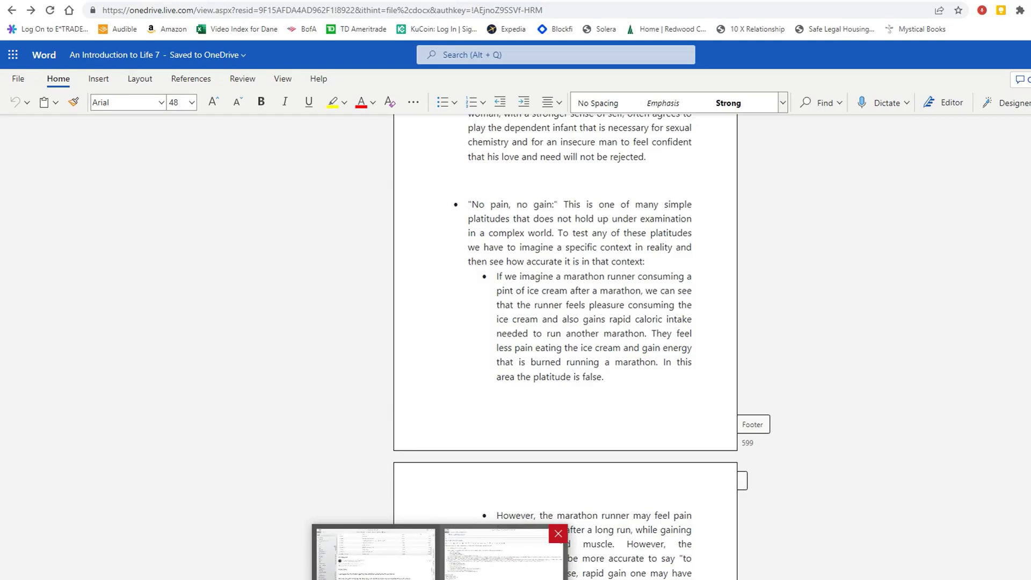
- Bring the eM Client mail window to the front from the taskbar
{"action": "left_click", "coordinate": [476, 556]}
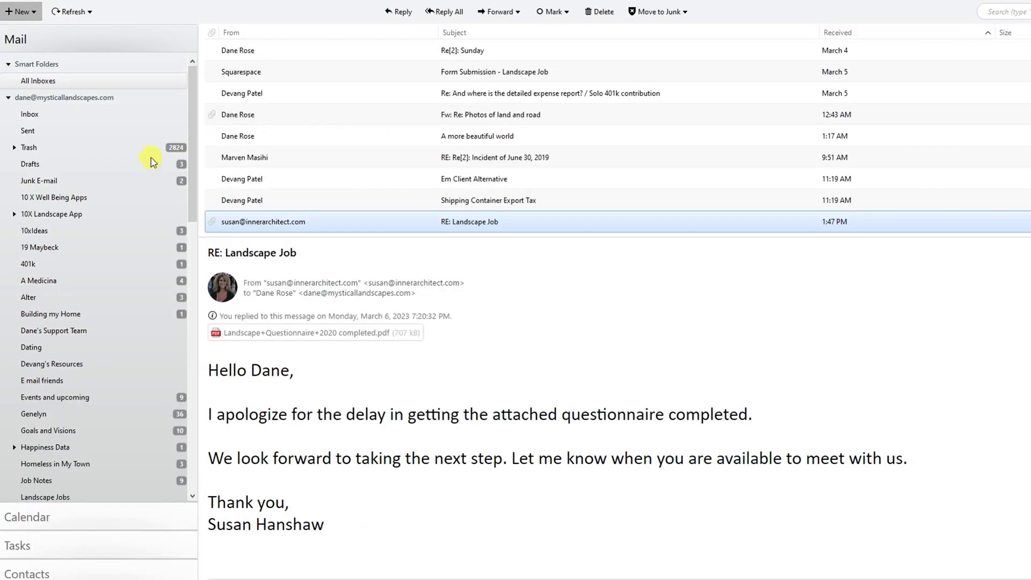
- Run Send and Receive All and confirm the first account's repeated password prompts
{"action": "left_click", "coordinate": [81, 12]}
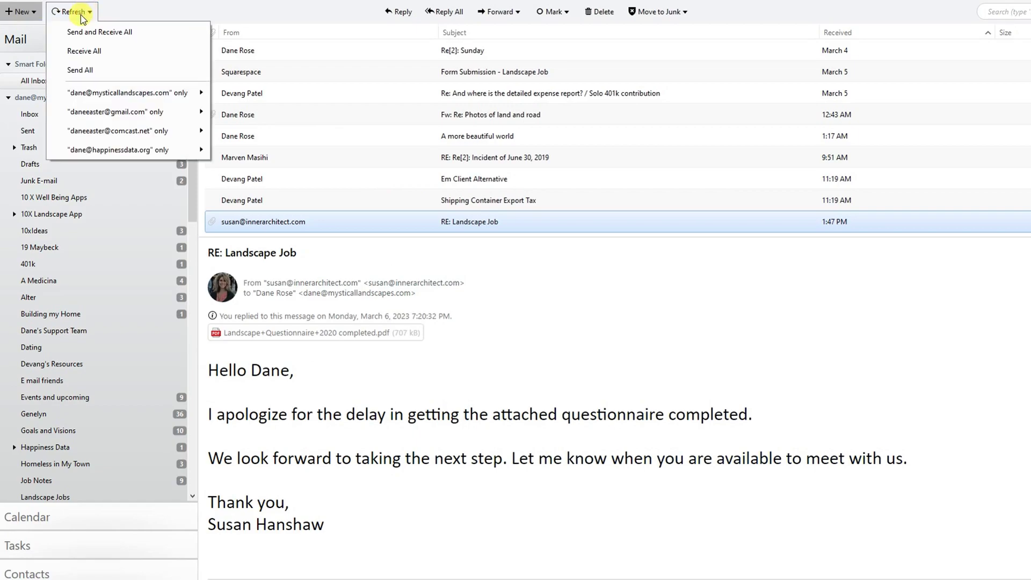
{"action": "left_click", "coordinate": [85, 32]}
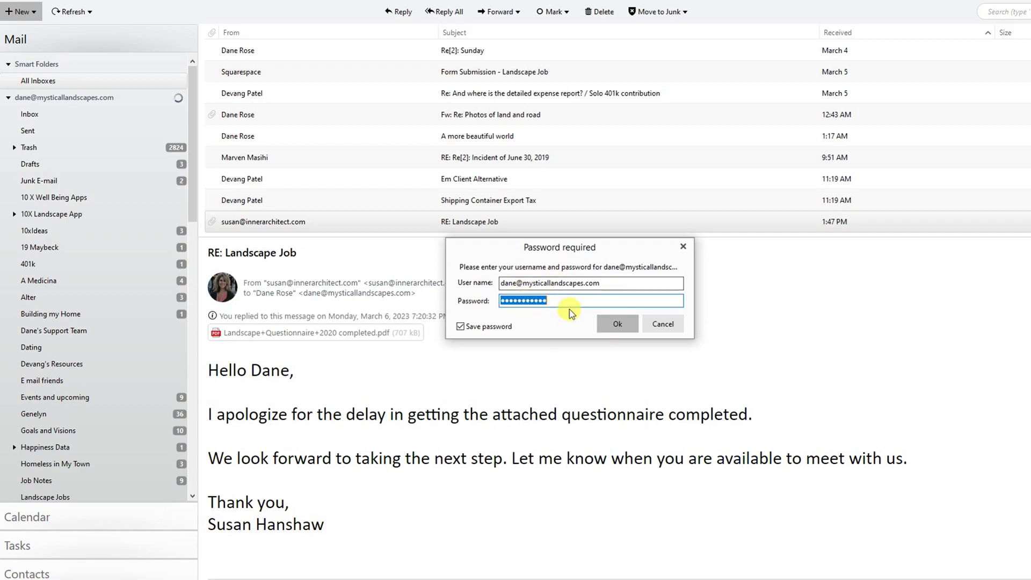
{"action": "left_click", "coordinate": [619, 325]}
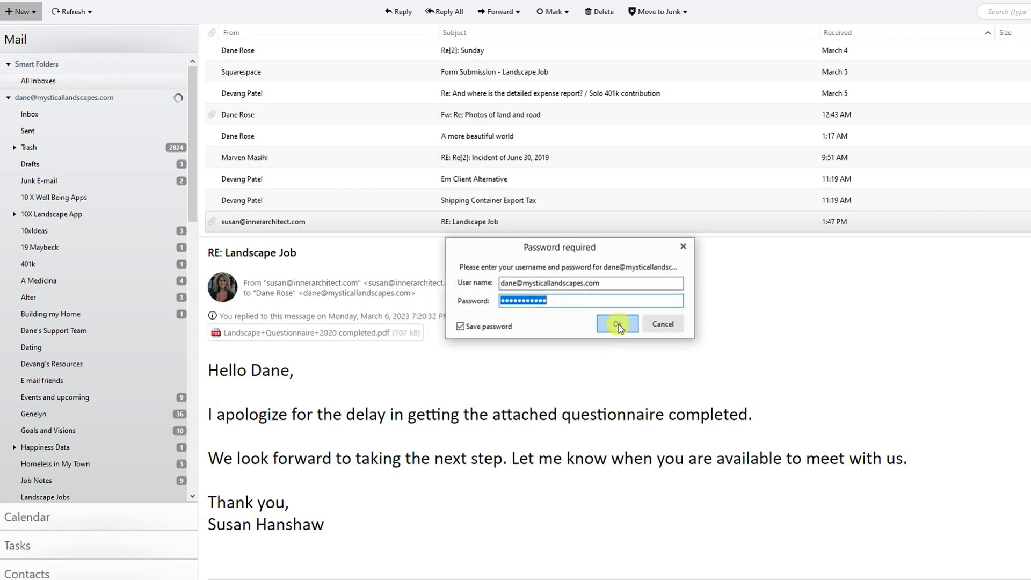
{"action": "left_click", "coordinate": [619, 324]}
{"action": "left_click", "coordinate": [619, 324]}
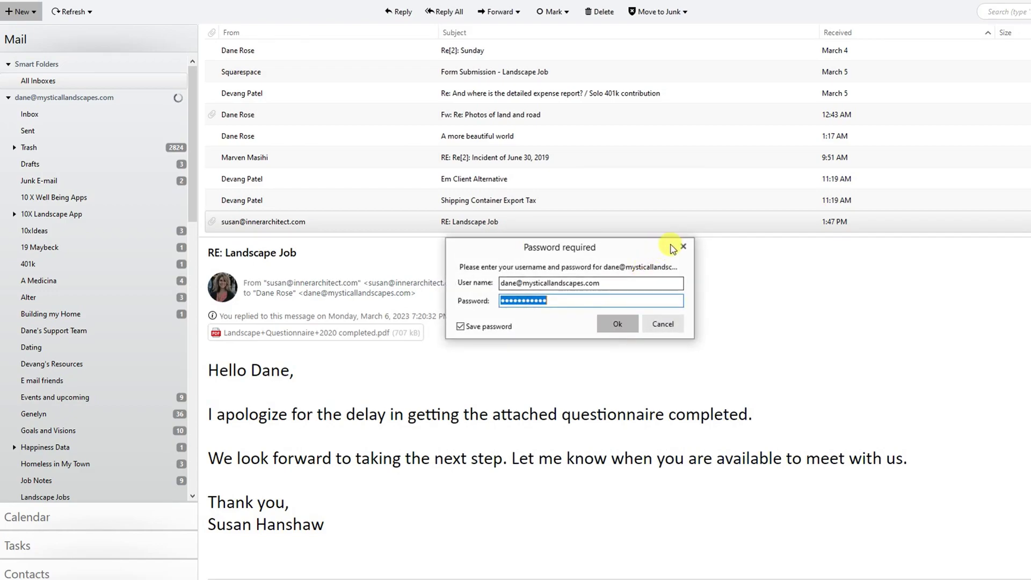
- Dismiss the remaining password prompts, including the second account's, until none reappear
{"action": "left_click", "coordinate": [617, 323]}
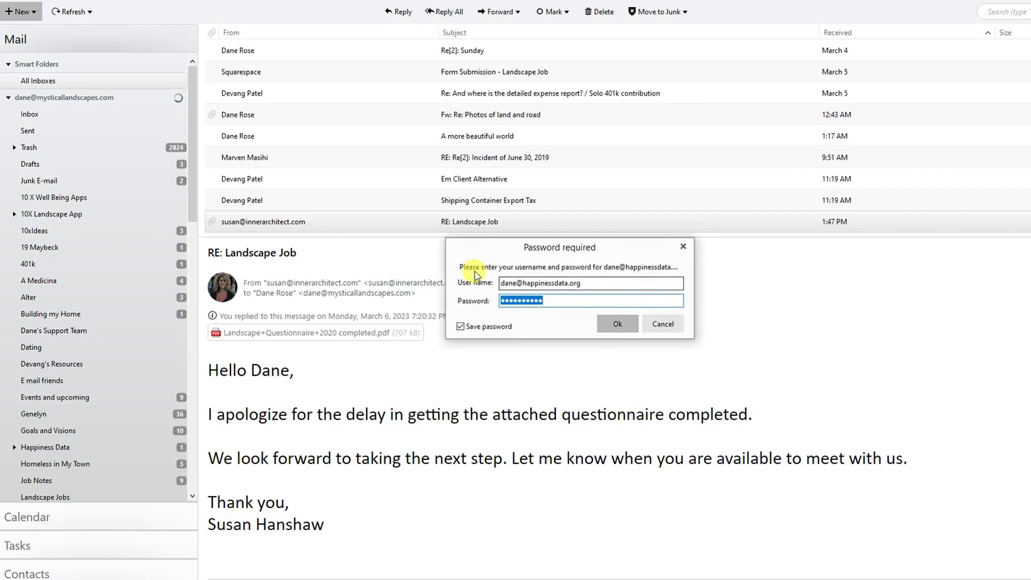
{"action": "left_click", "coordinate": [618, 324]}
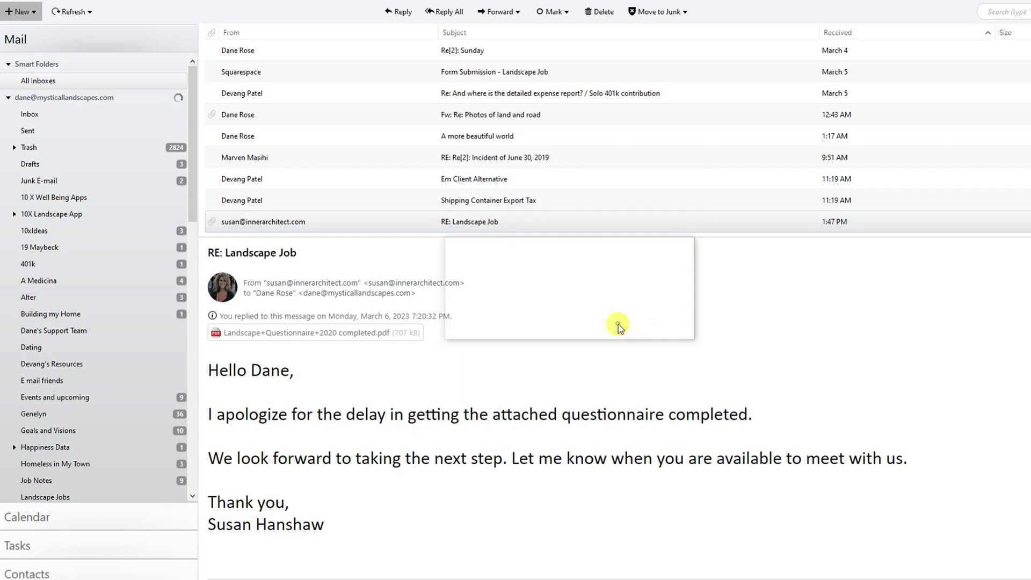
{"action": "left_click", "coordinate": [618, 324]}
{"action": "left_click", "coordinate": [618, 324]}
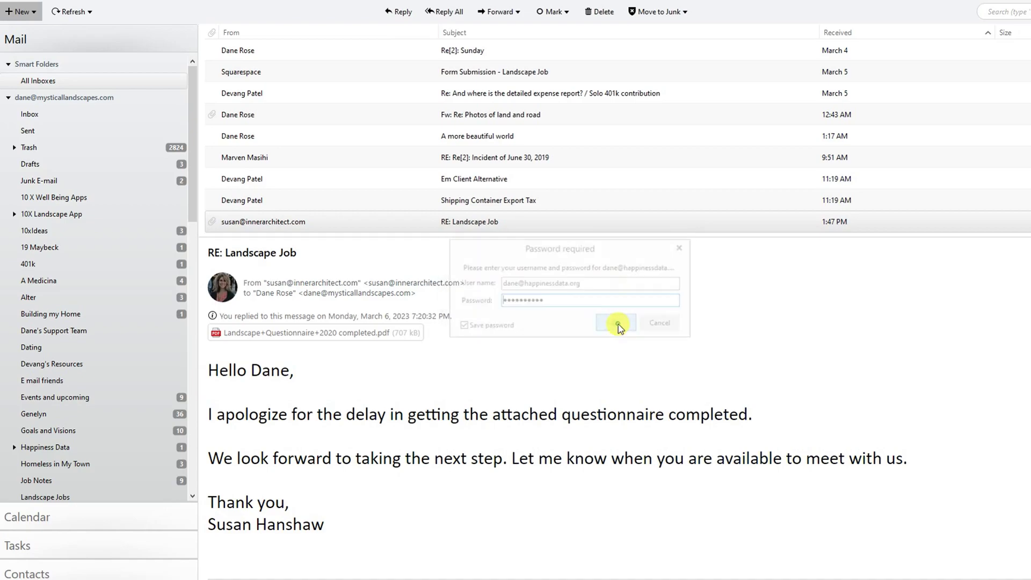
{"action": "left_click", "coordinate": [683, 246]}
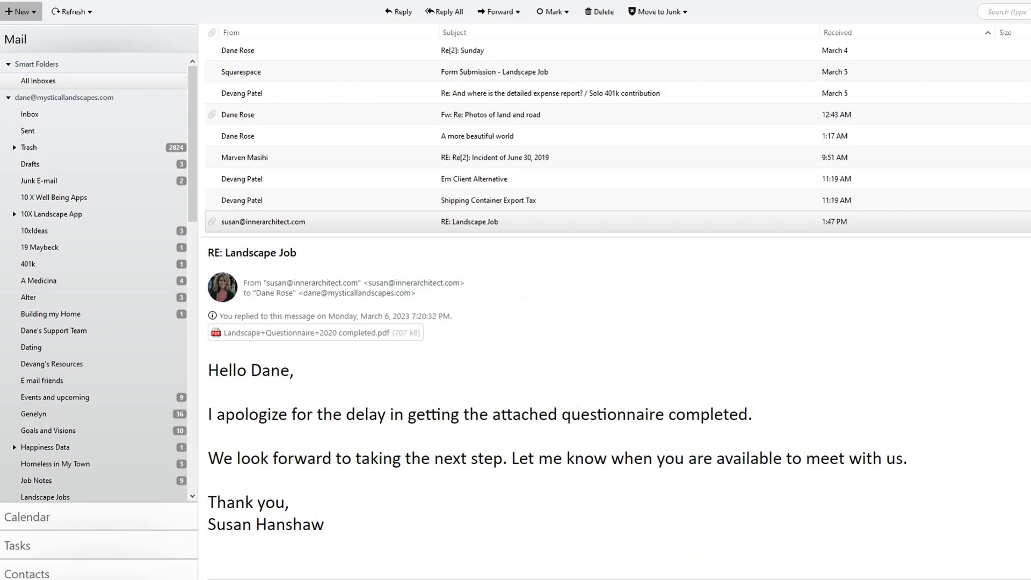
- Switch back to the Word document in the browser, showing page 599
{"action": "left_click", "coordinate": [786, 556]}
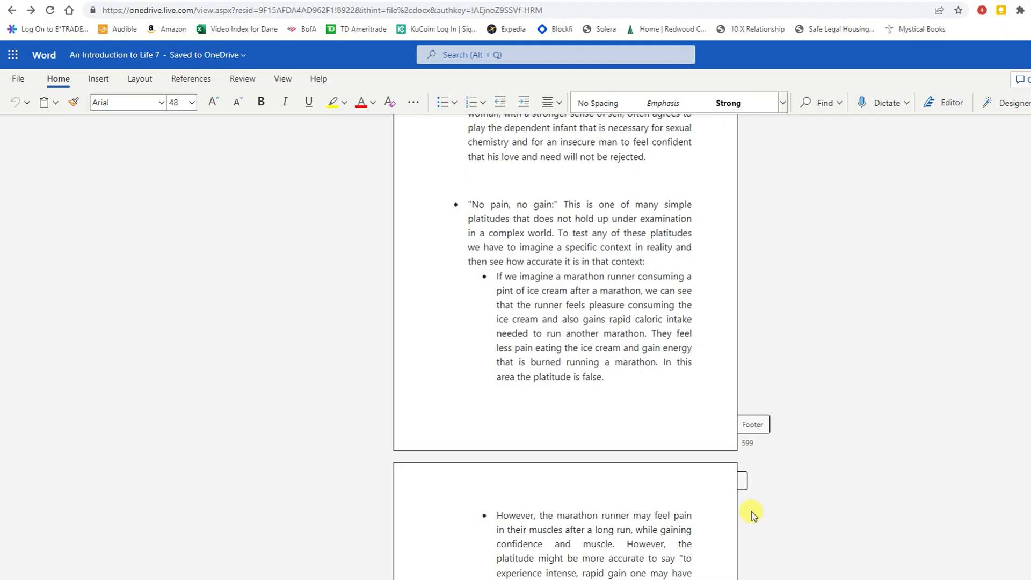